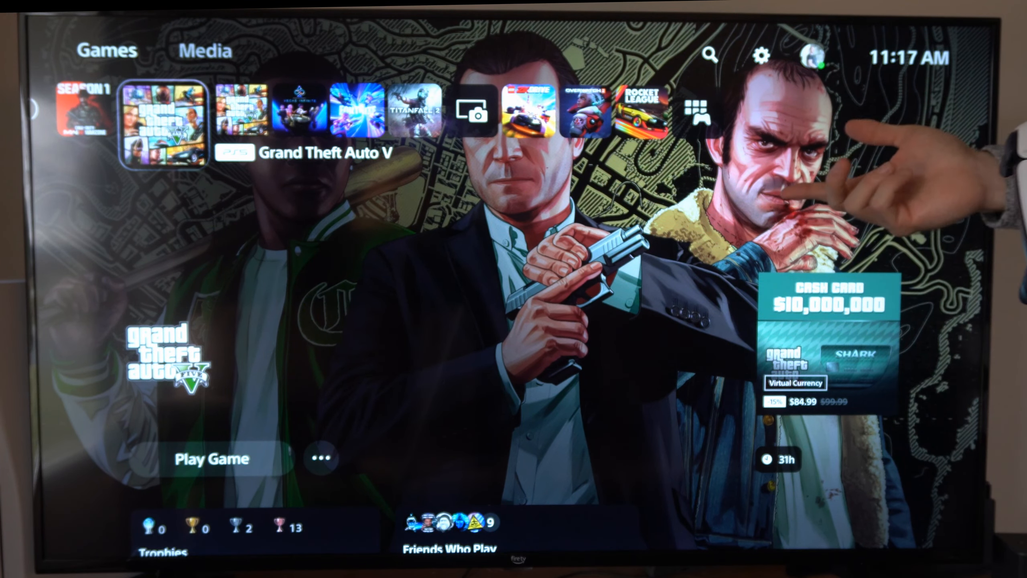
Go to Settings > Accessories and highlight the Turn Off Accessories option under General
key(Up)
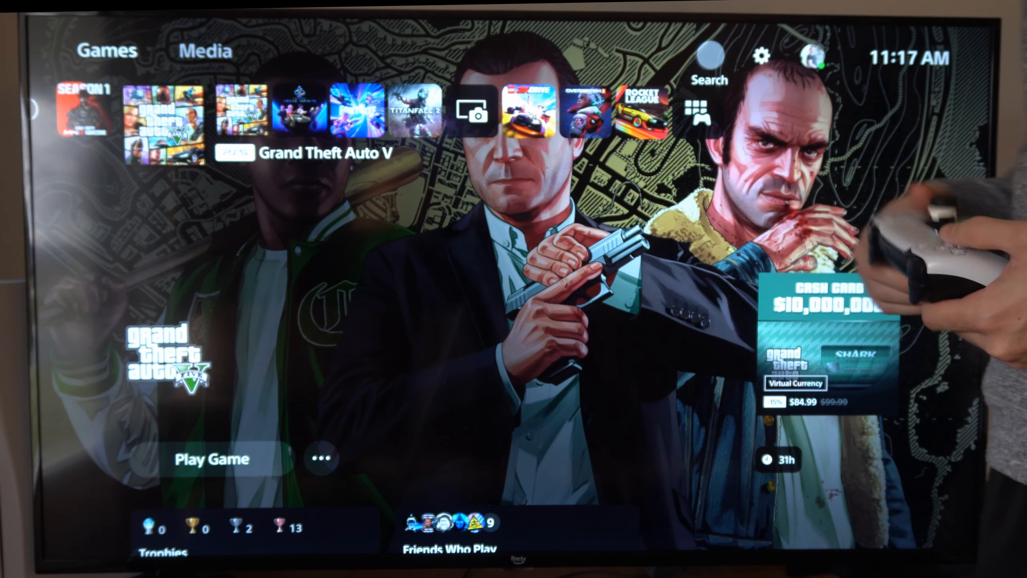
key(Right)
key(Return)
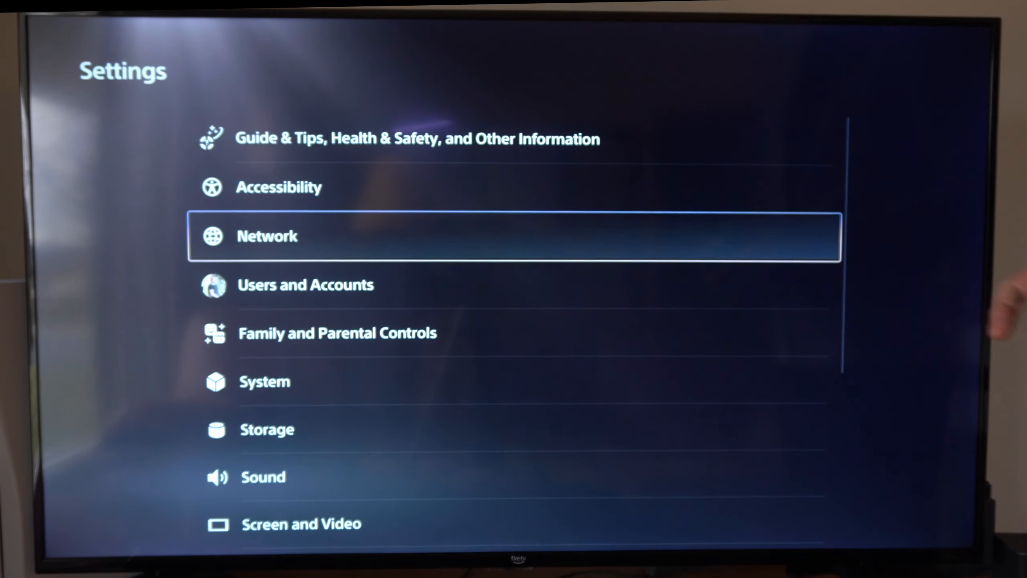
key(Down)
key(Down)
key(Down)
key(Down)
key(Down)
key(Down)
key(Down)
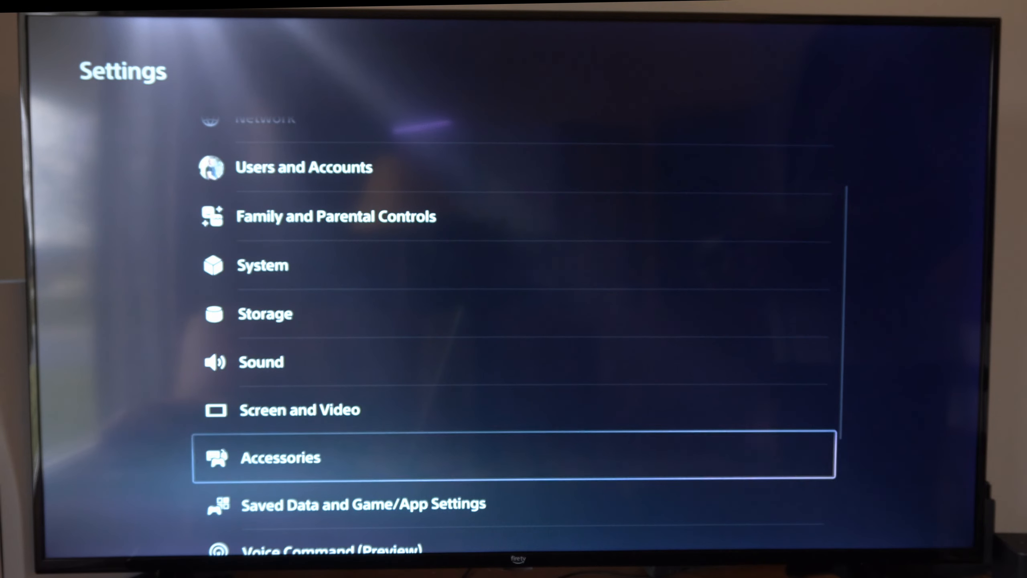
key(Return)
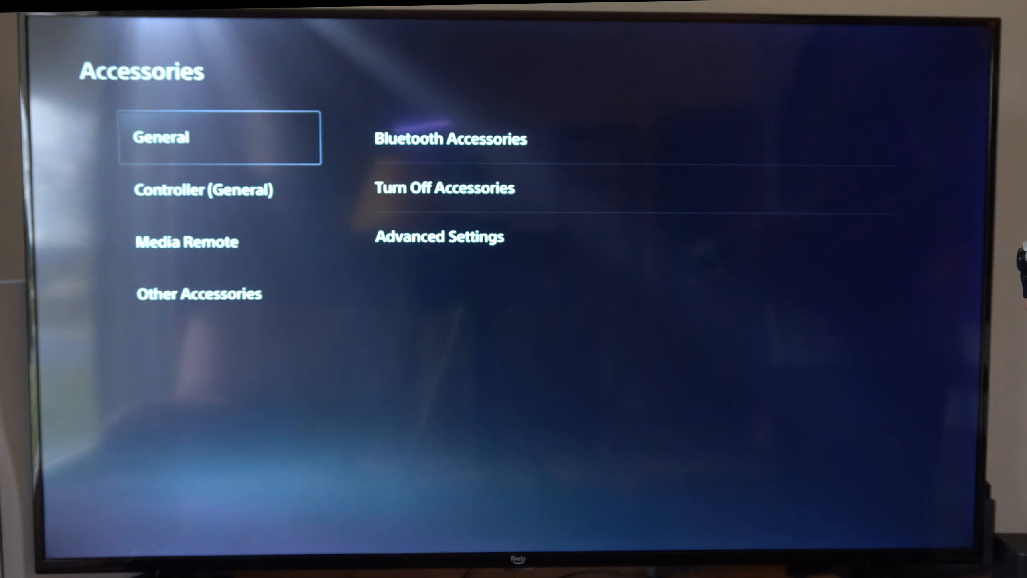
key(Return)
key(Down)
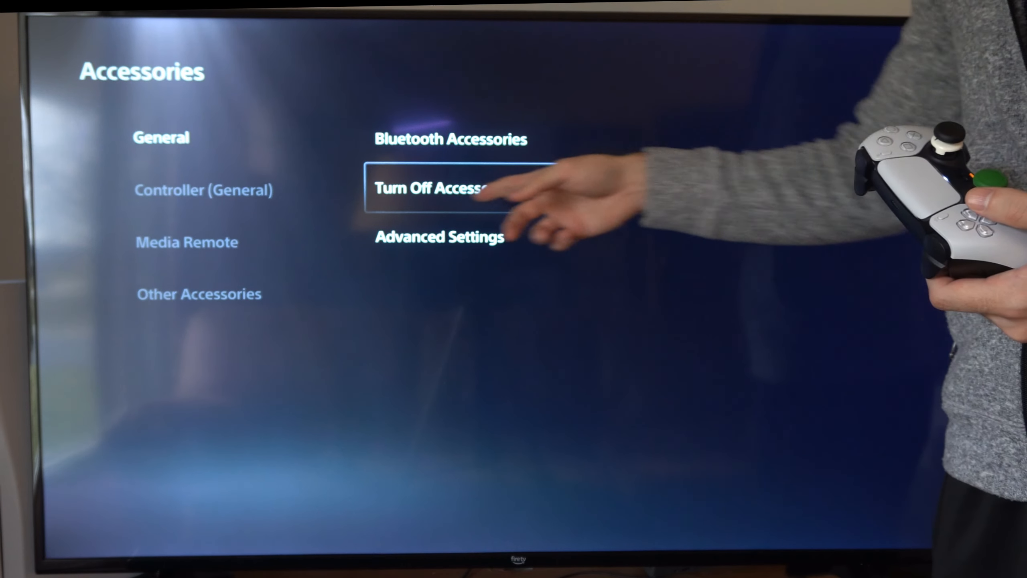
View the DualSense entry under Turn Off Accessories, back out, then mute all audio and the mic
key(Return)
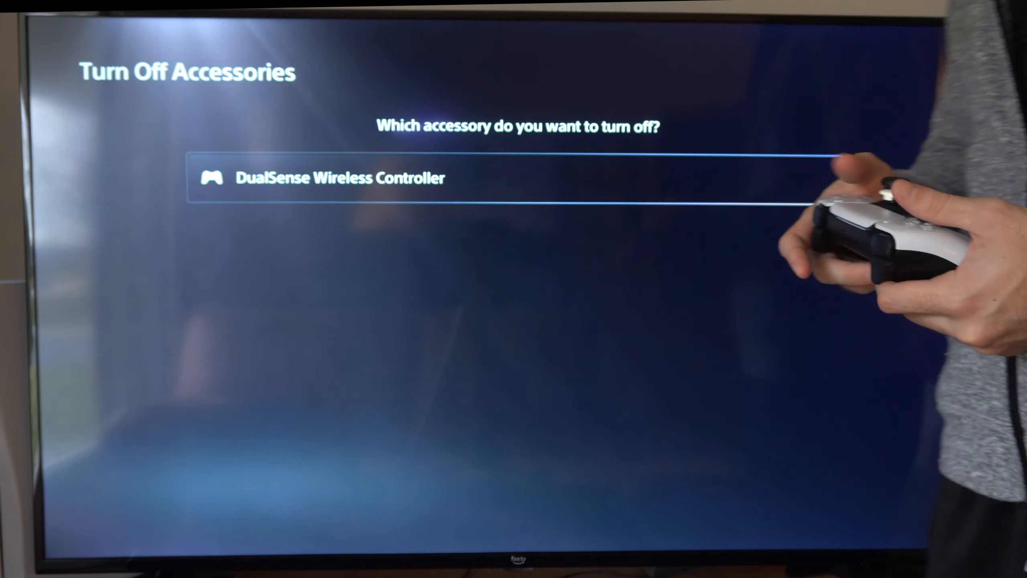
key(Escape)
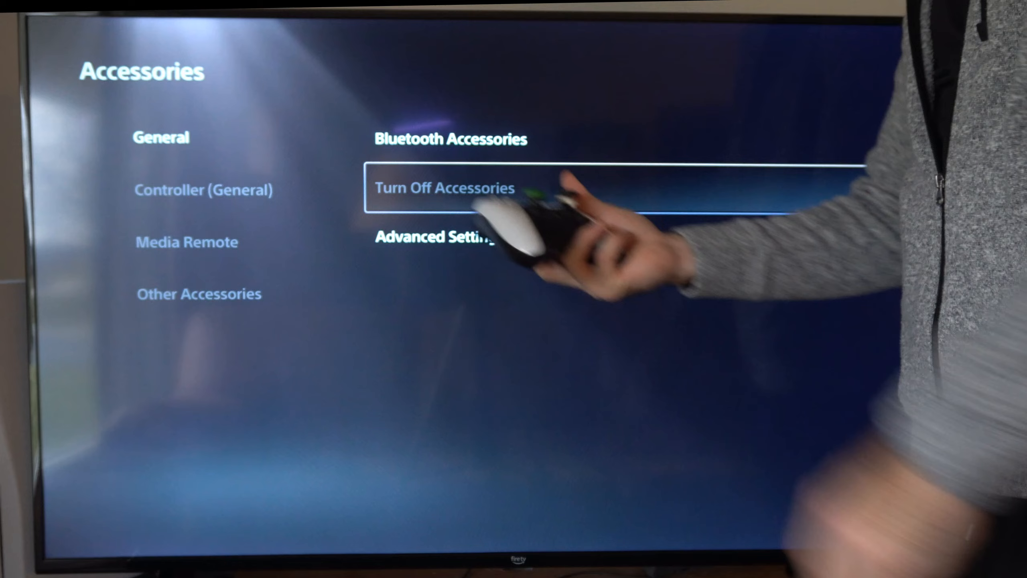
key(m)
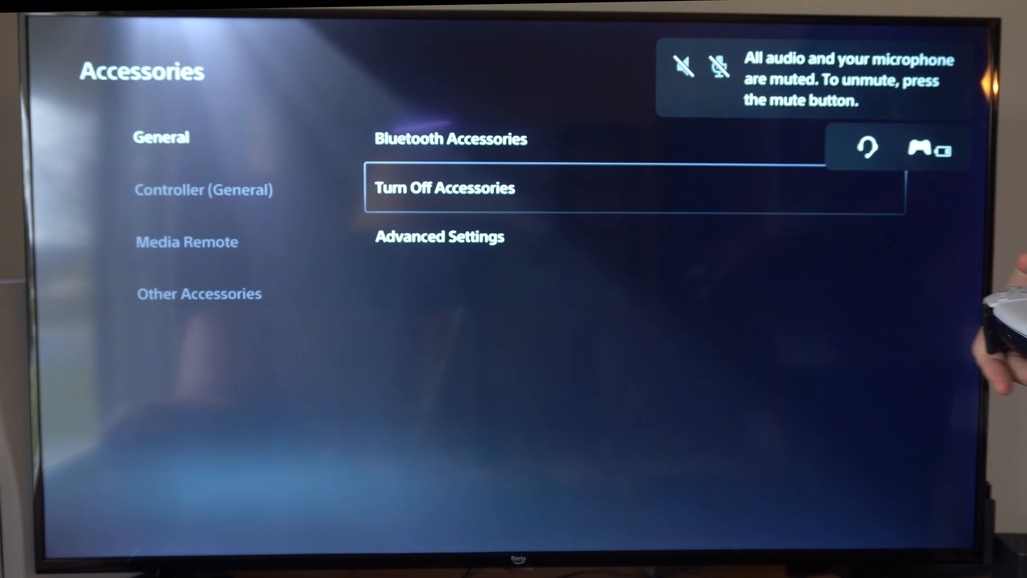
From the Control Center Accessories card, select the DualSense Wireless Controller and choose Turn Off
key(super)
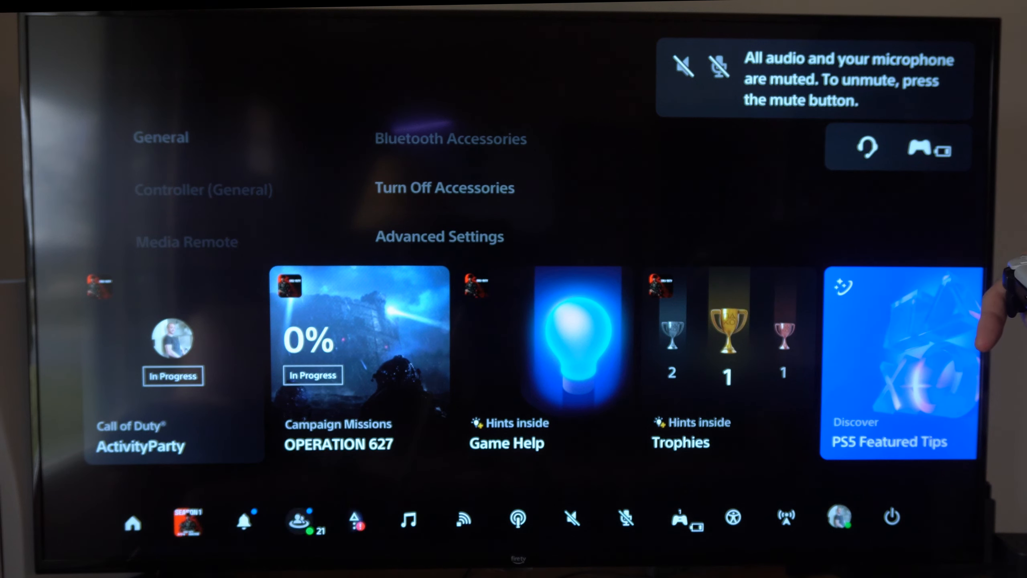
key(Right)
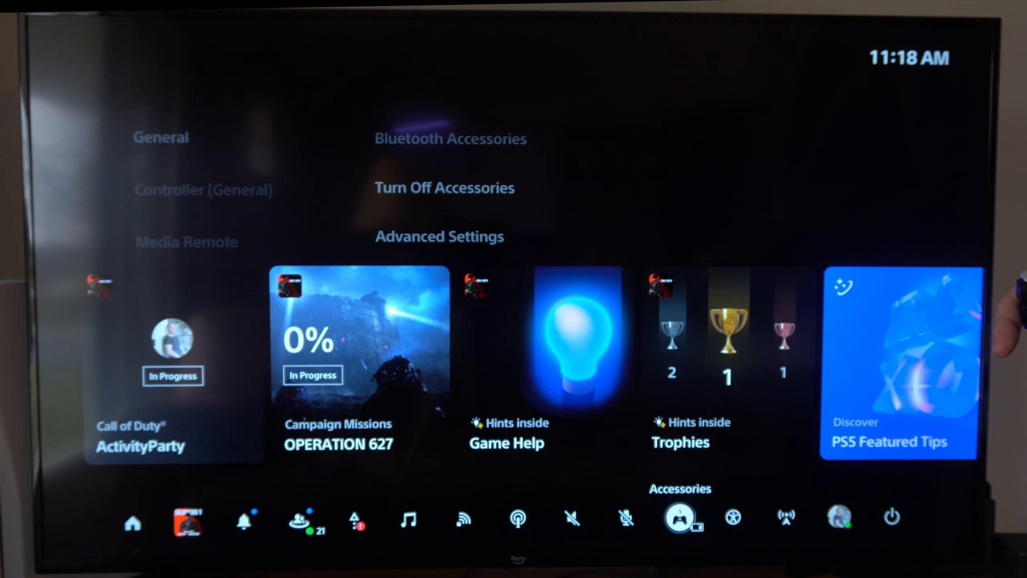
key(Return)
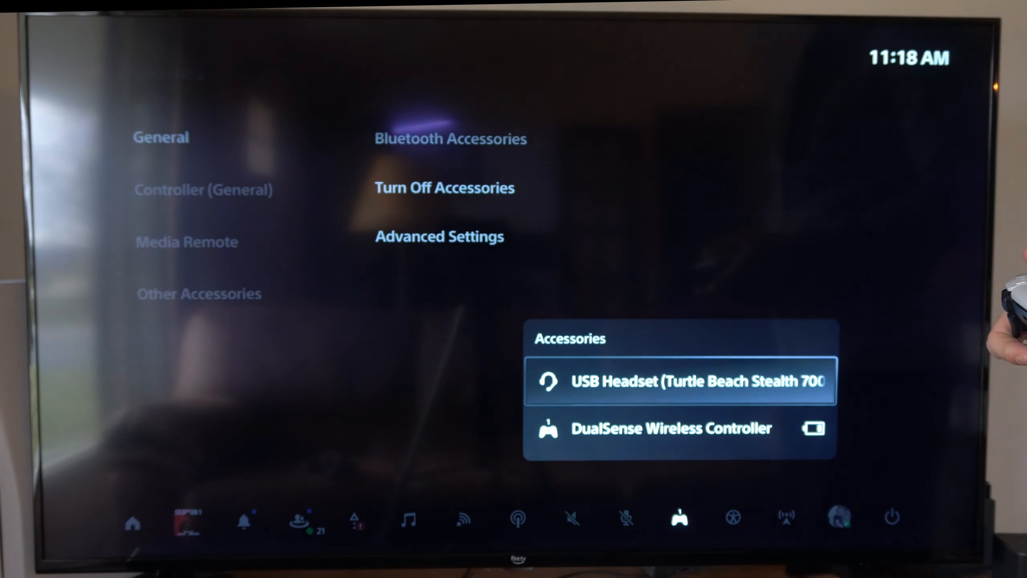
key(Down)
key(Return)
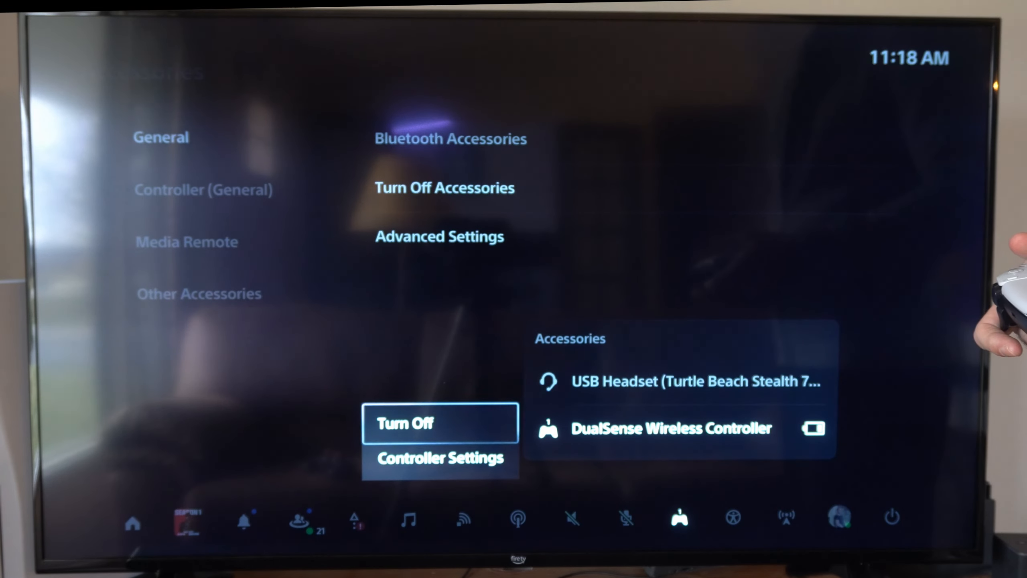
key(Return)
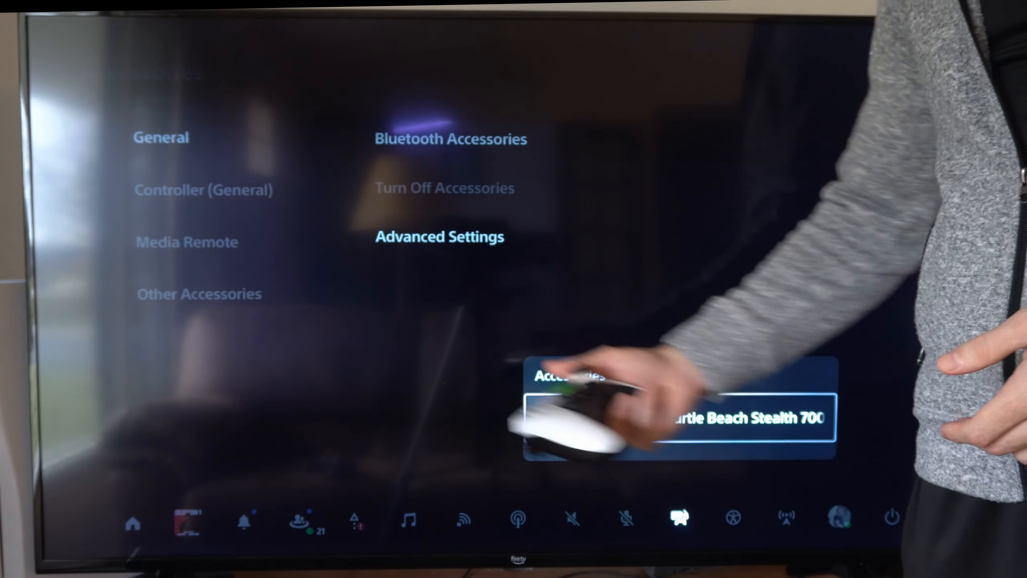